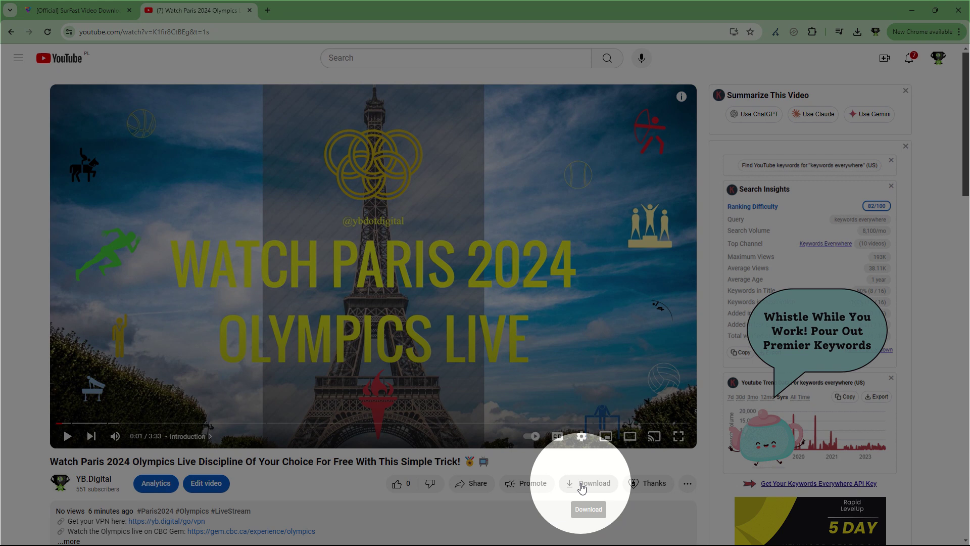
- Minimize the incognito Chrome and PowerPoint windows so the main YouTube video page is visible
key(alt+Tab)
key(Tab)
key(alt+Tab)
key(Tab)
key(Tab)
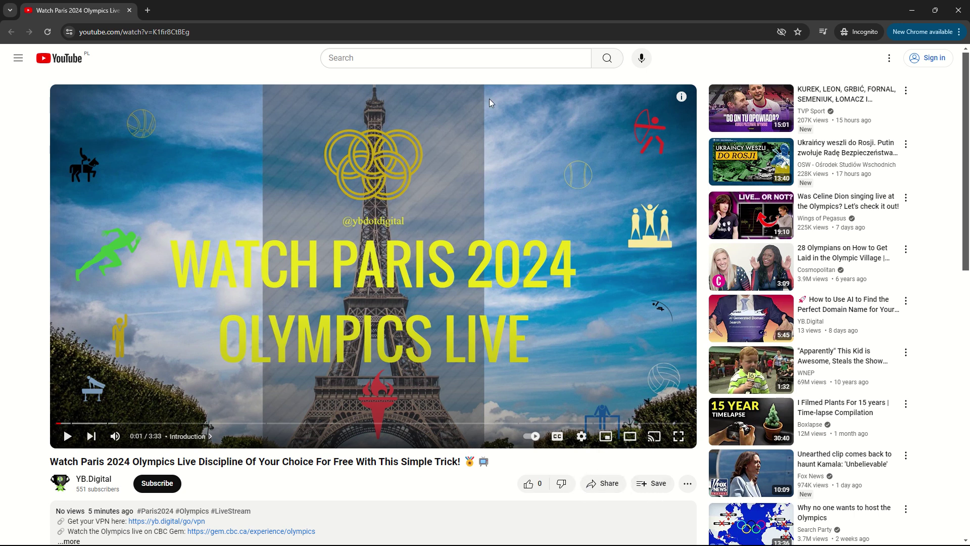
click(911, 9)
click(911, 8)
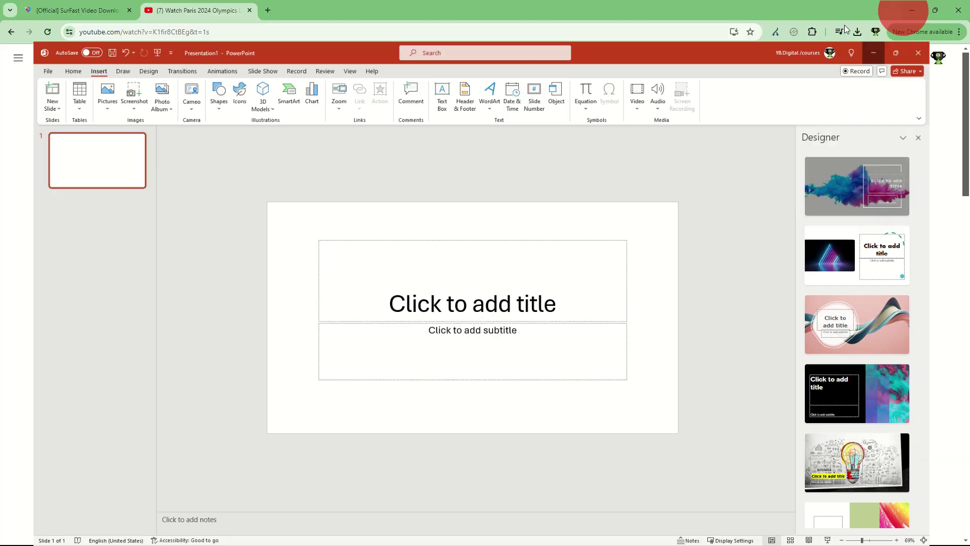
- Dismiss the cookie notice, download the free SurFast installer, and run it from Chrome's downloads
click(80, 12)
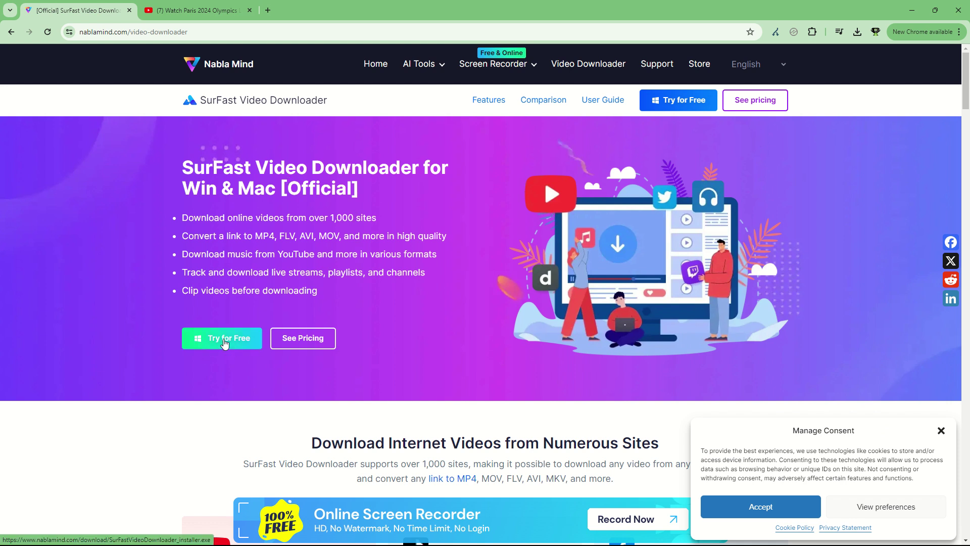
click(754, 506)
click(212, 338)
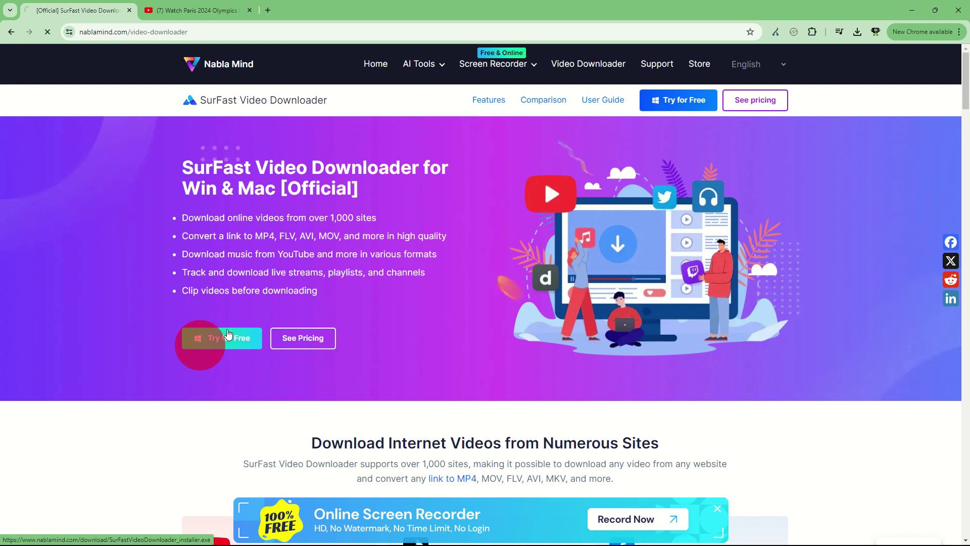
click(858, 33)
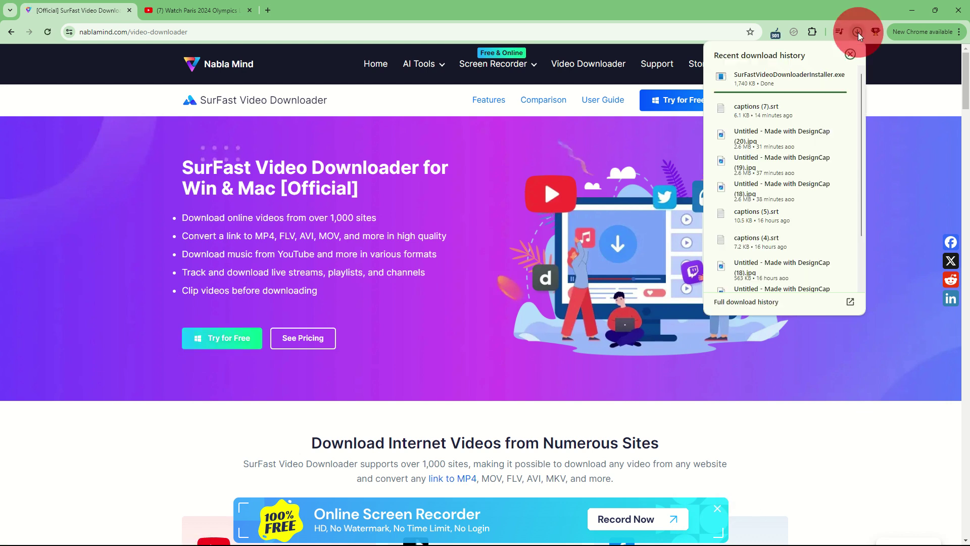
click(755, 84)
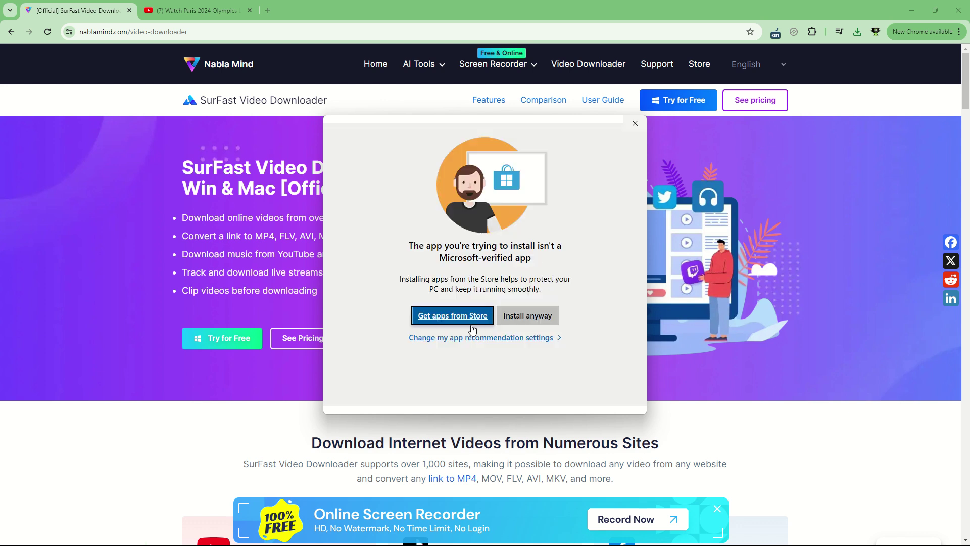
- Install the unverified SurFast Video Downloader anyway, then finish the installer and start the app
click(534, 322)
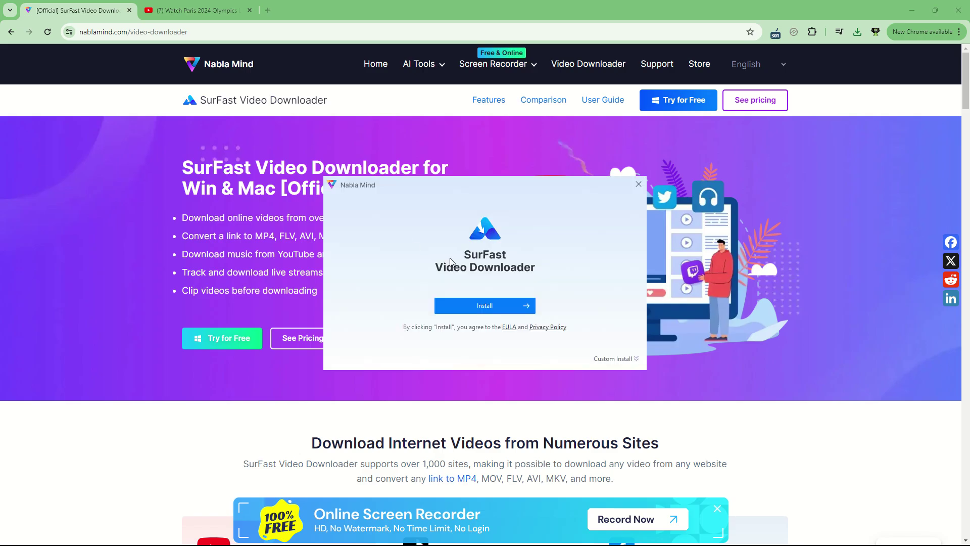
click(492, 306)
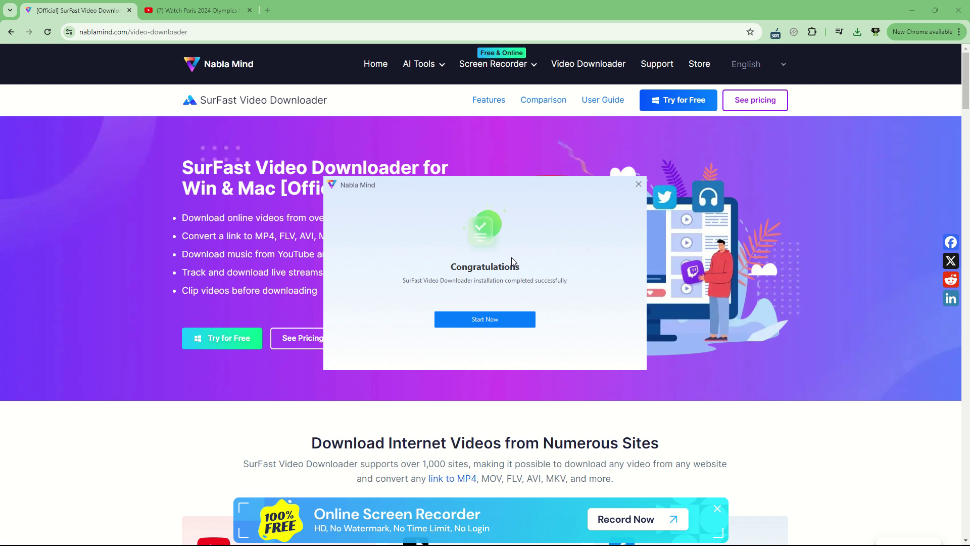
click(499, 313)
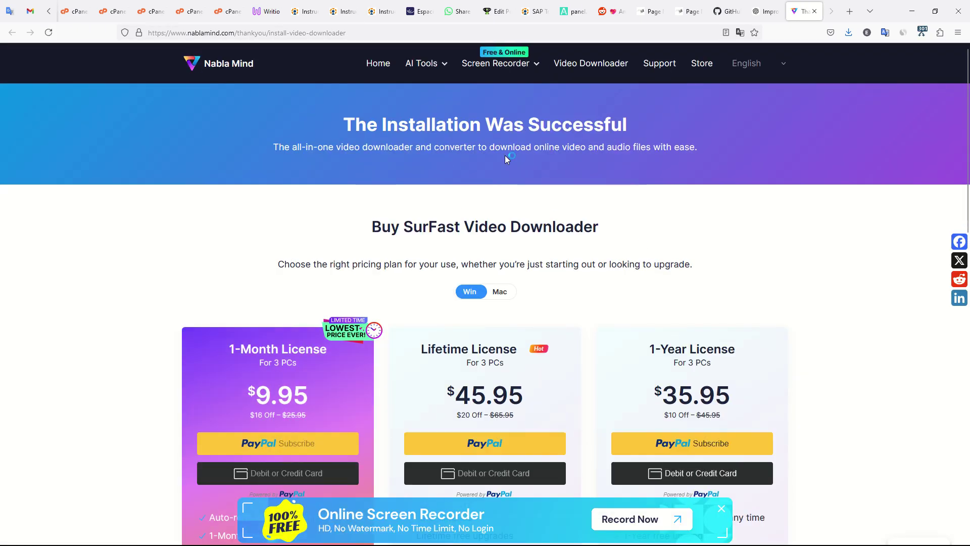
- Allow vd_server.exe through the Windows firewall and return to the SurFast page in Chrome
scroll(493, 162, down, 10)
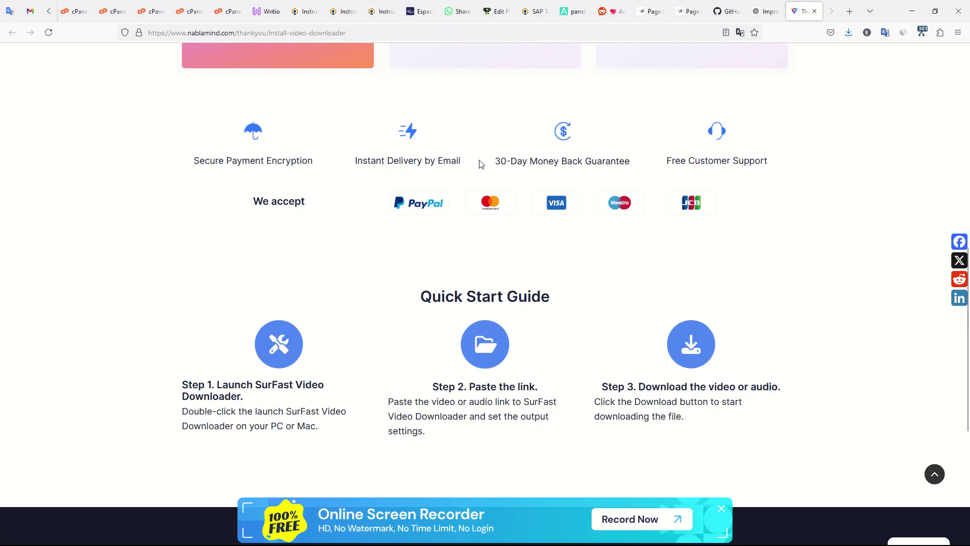
scroll(482, 219, up, 6)
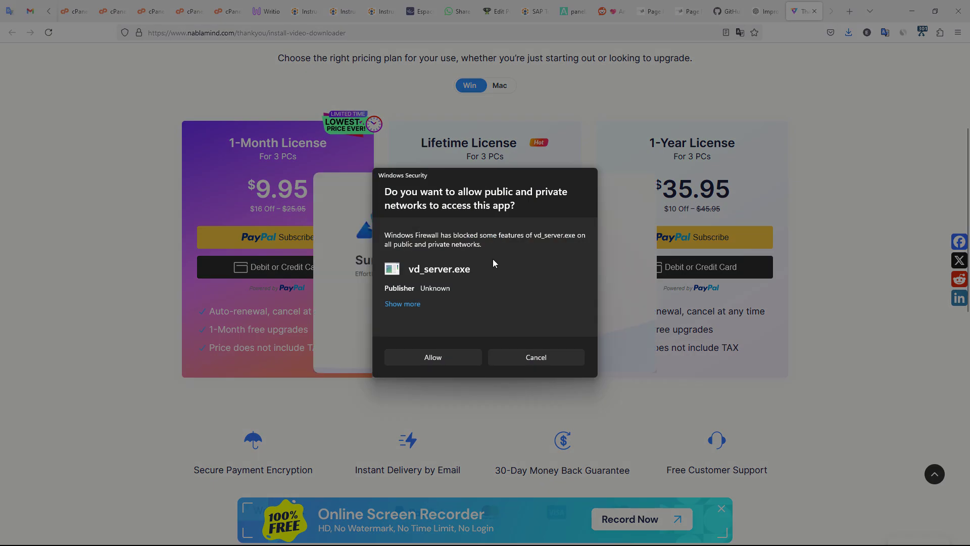
click(431, 359)
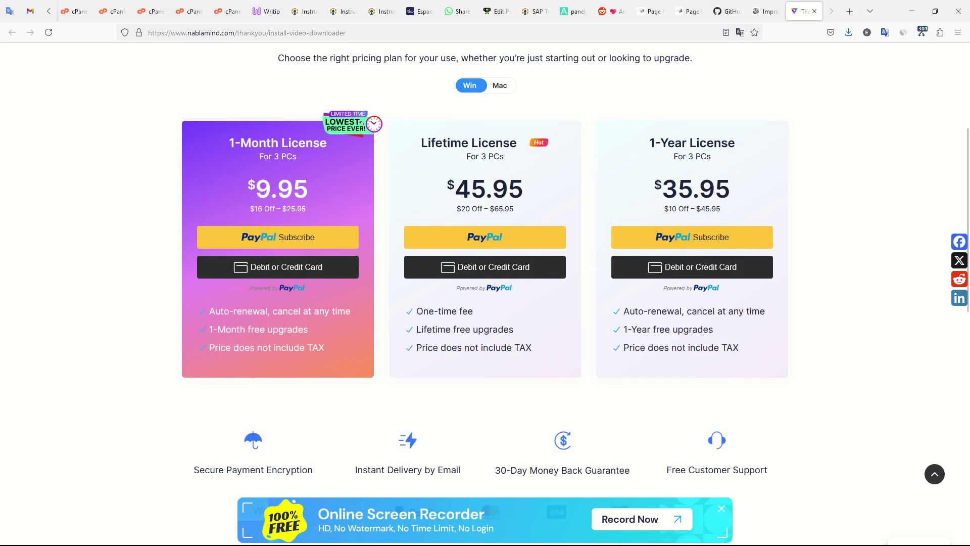
scroll(598, 260, up, 4)
key(alt)
click(589, 253)
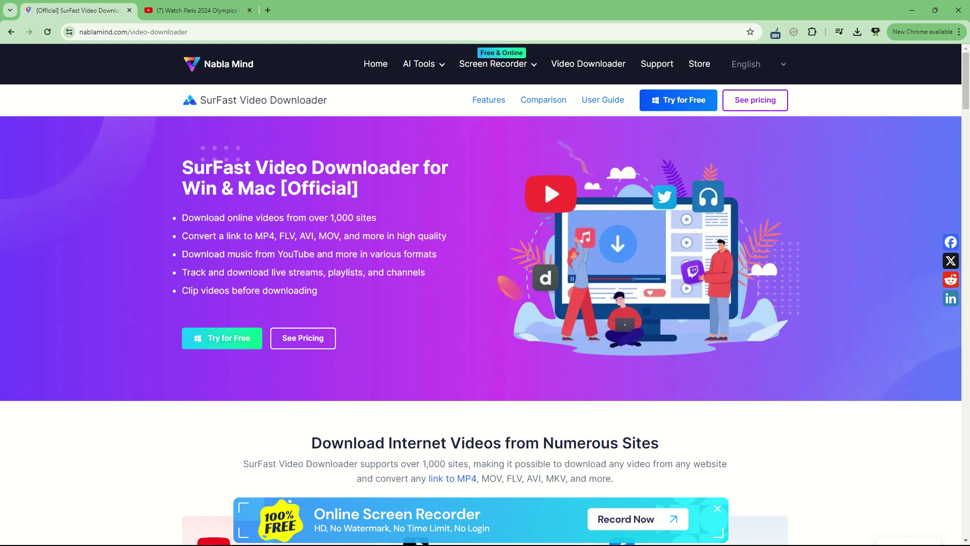
- Launch SurFast, turn off 'Software starts with system', keep English, and save the settings
key(super)
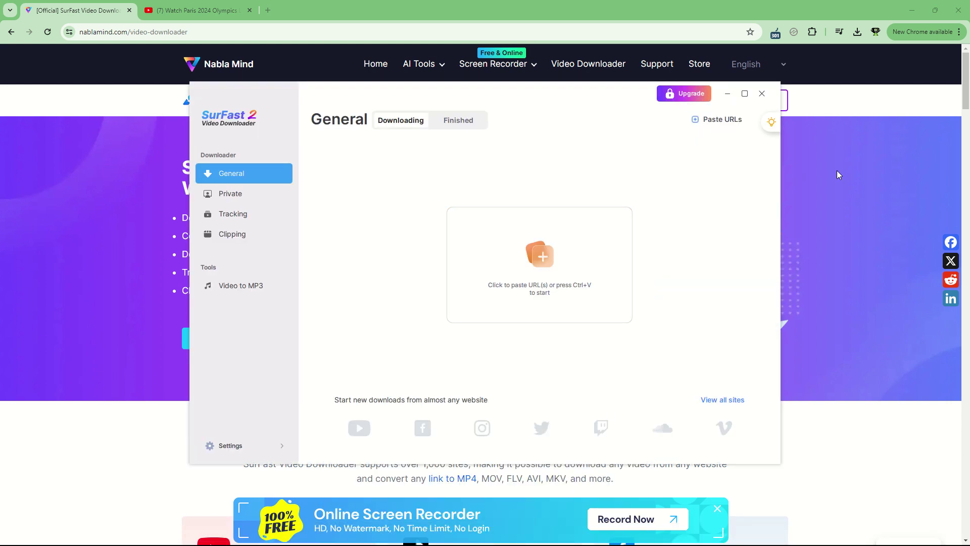
click(244, 447)
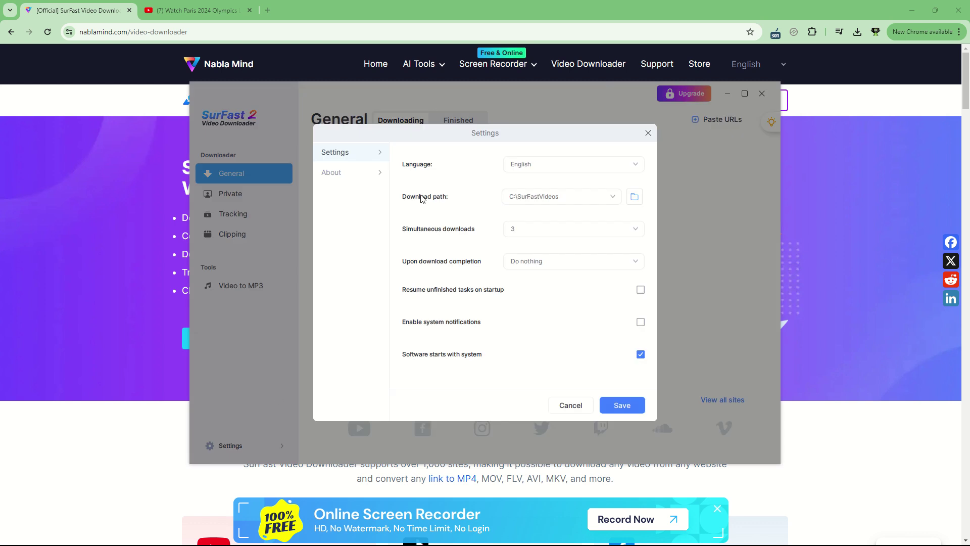
click(349, 180)
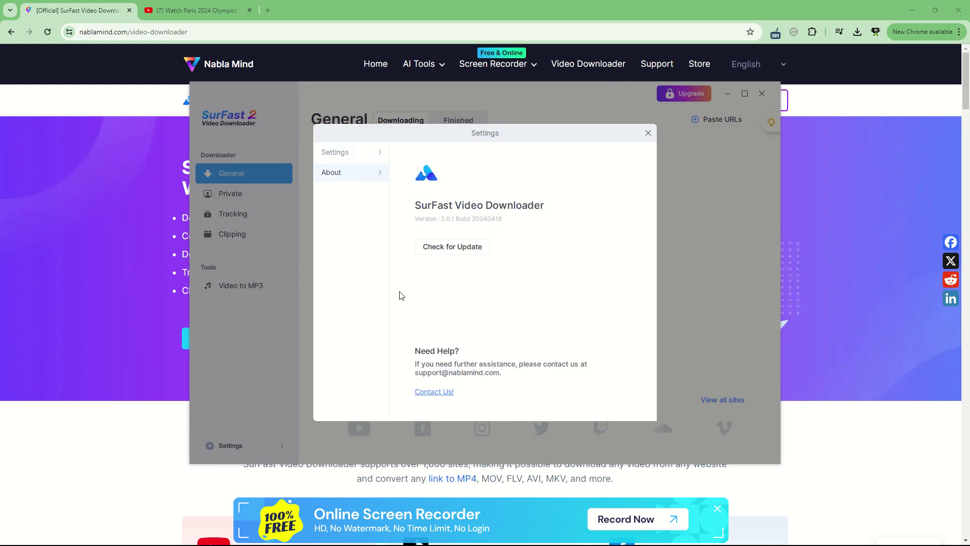
click(362, 154)
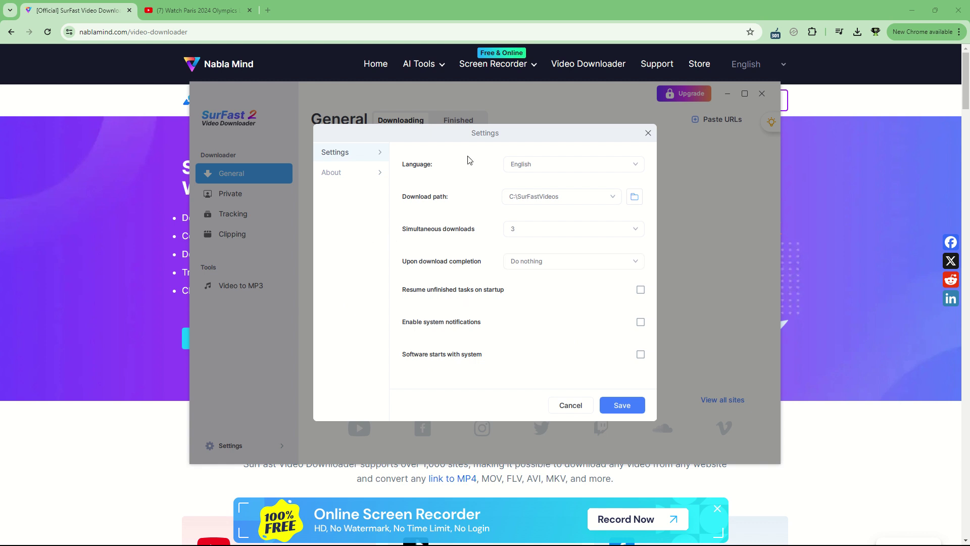
click(556, 174)
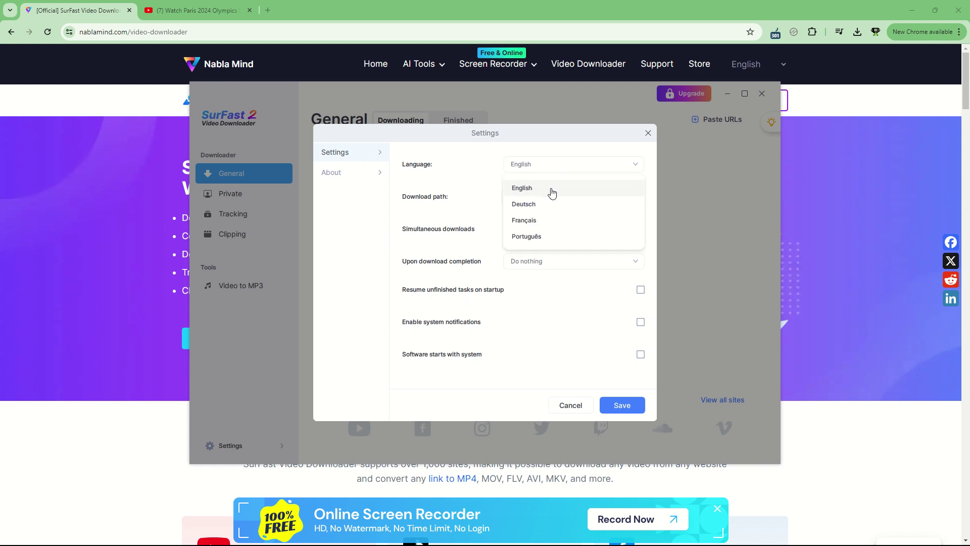
click(433, 159)
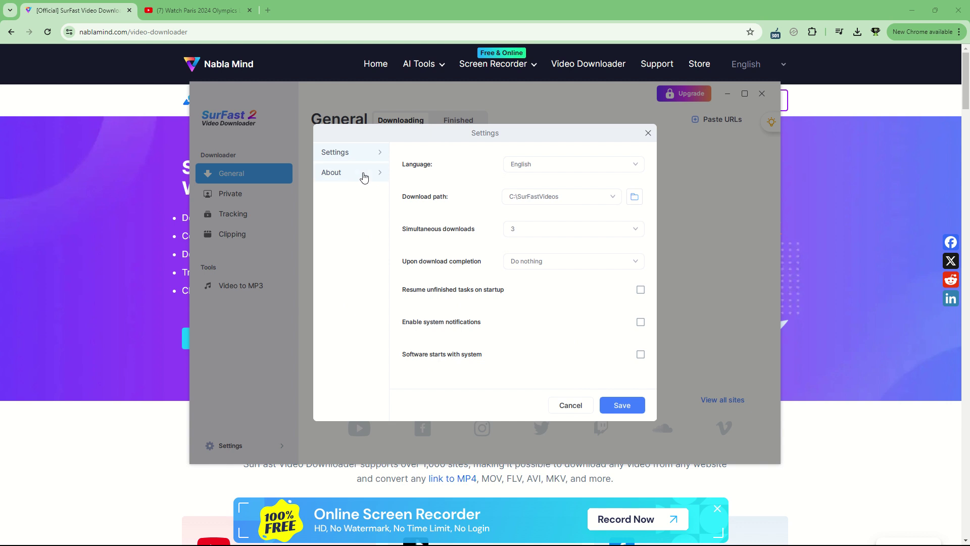
click(626, 410)
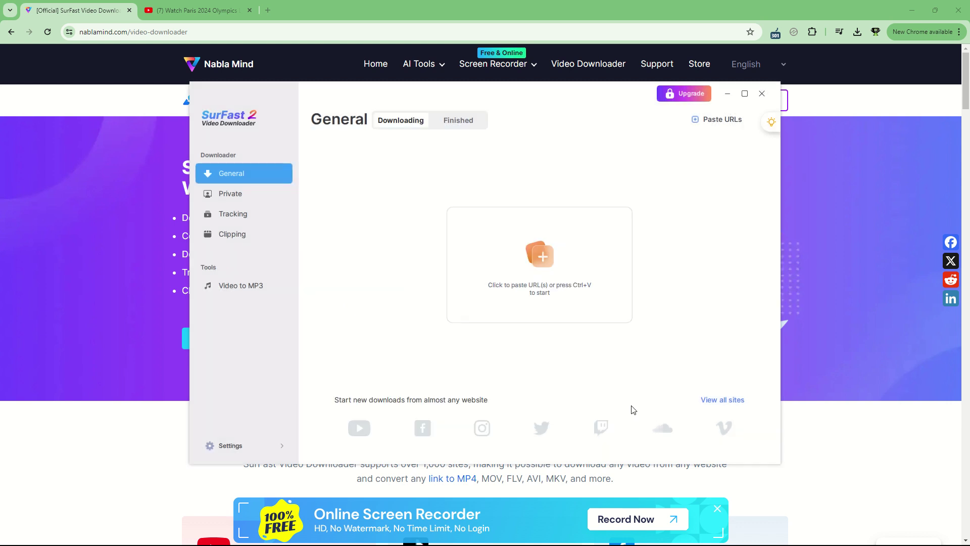
- Open the Upgrade dialog, paste the activation code, and submit it
click(690, 96)
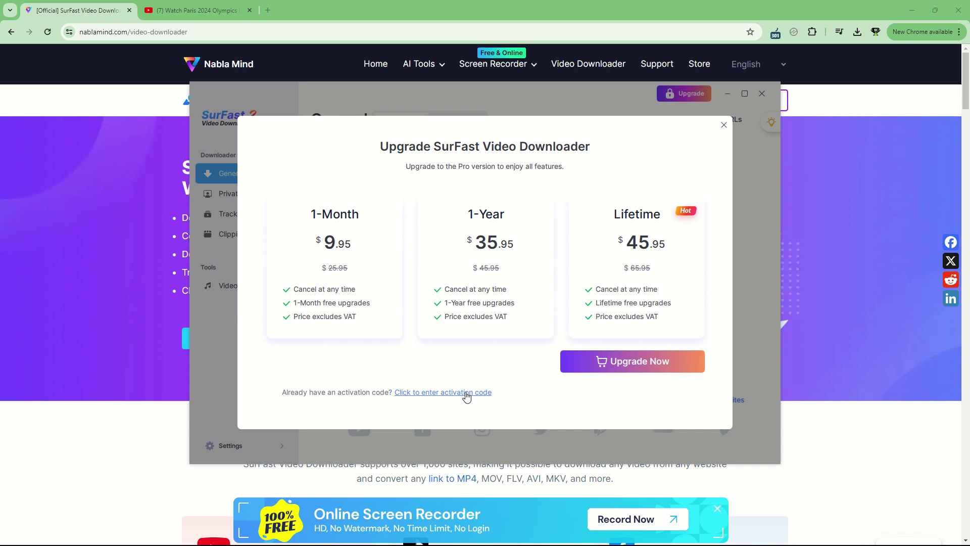
click(466, 393)
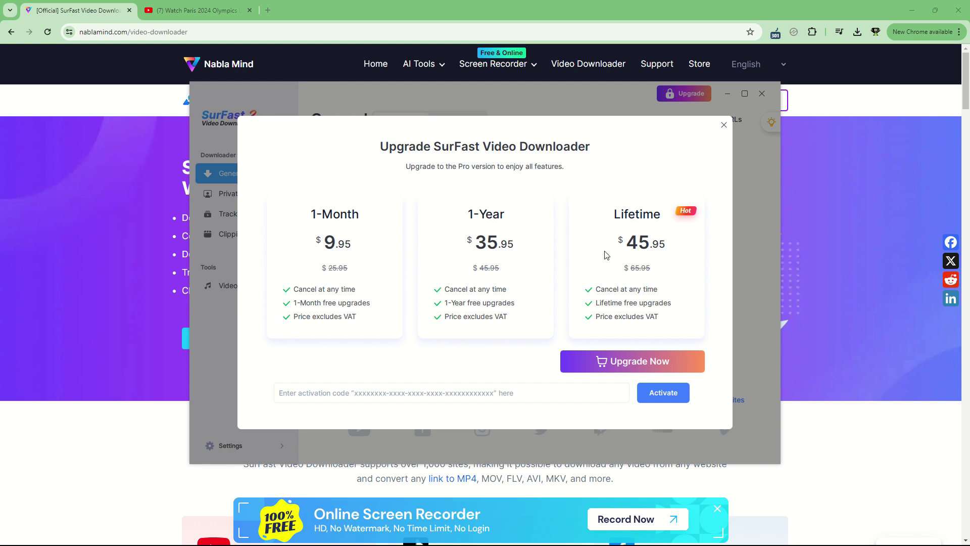
key(ctrl+v)
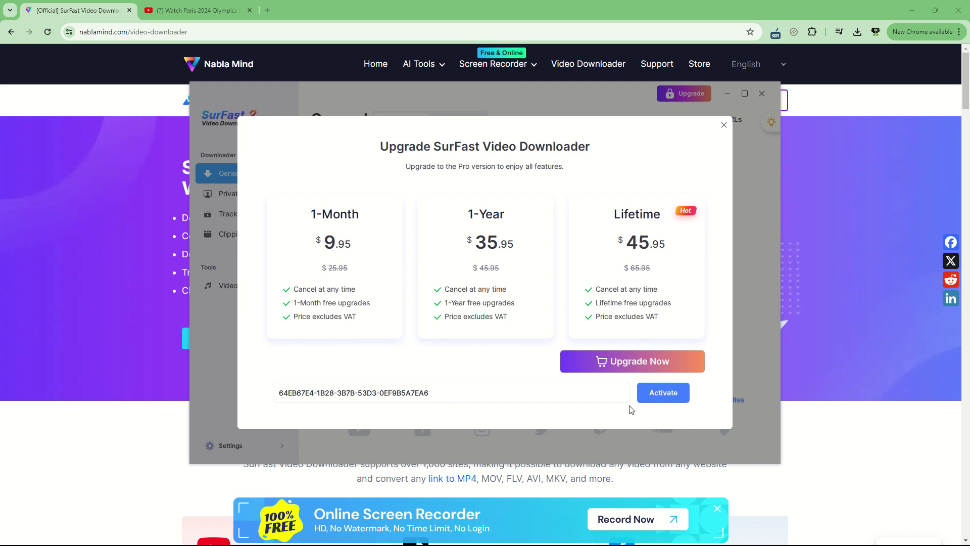
click(655, 396)
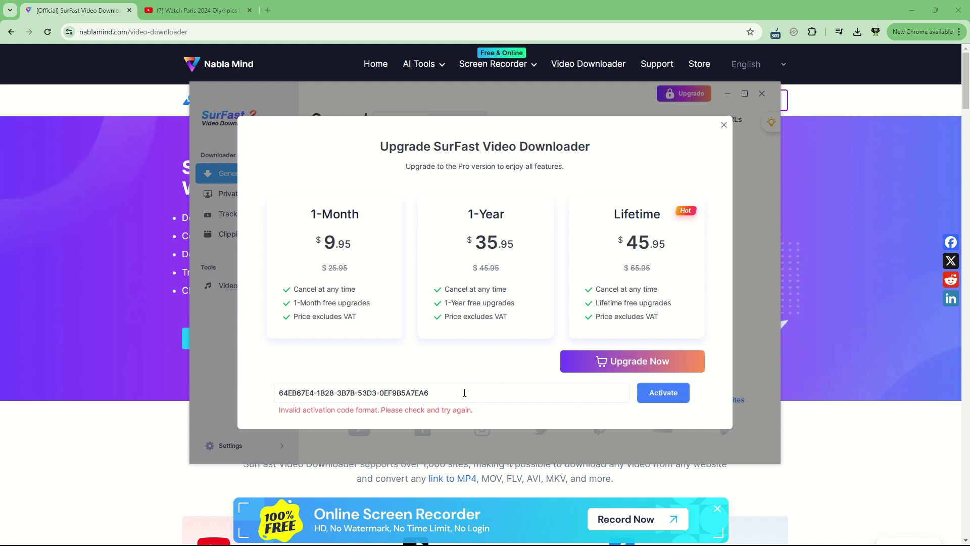
- Re-paste and resubmit the rejected code, clear it, and close the Upgrade dialog
key(ctrl+a)
key(ctrl+c)
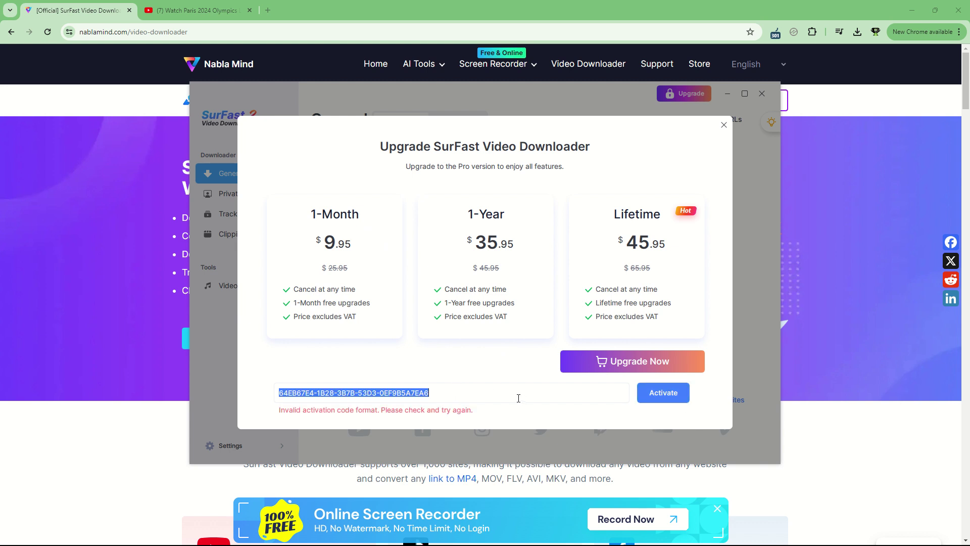
key(BackSpace)
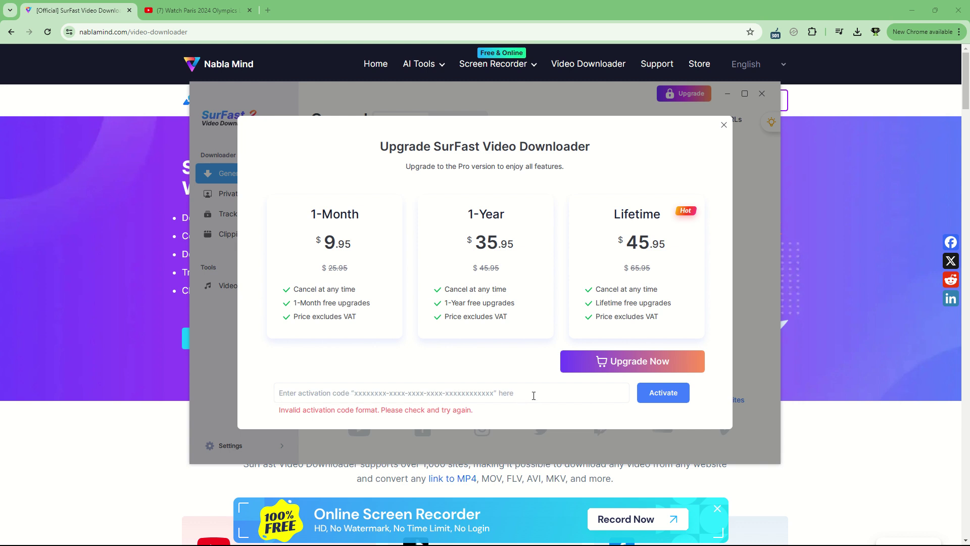
key(ctrl+v)
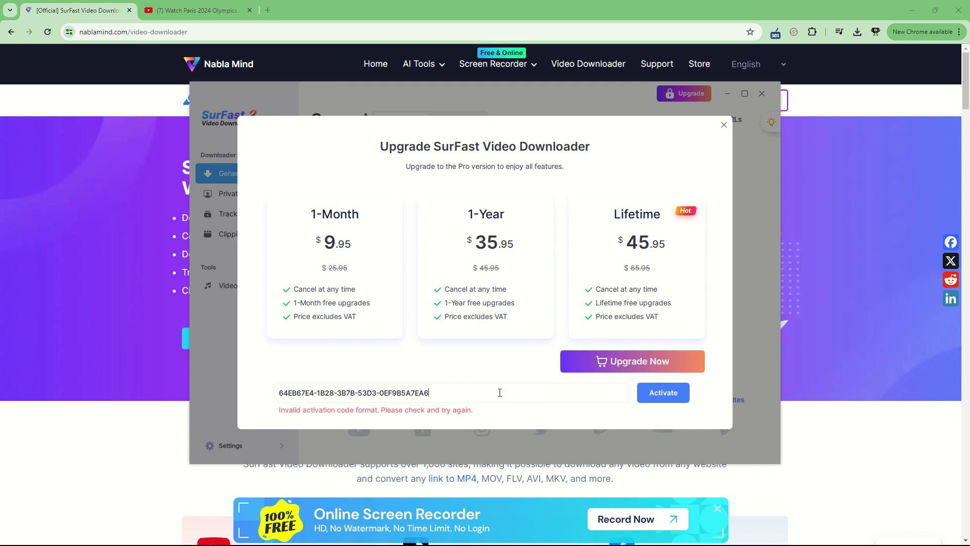
click(656, 399)
key(ctrl+a)
key(BackSpace)
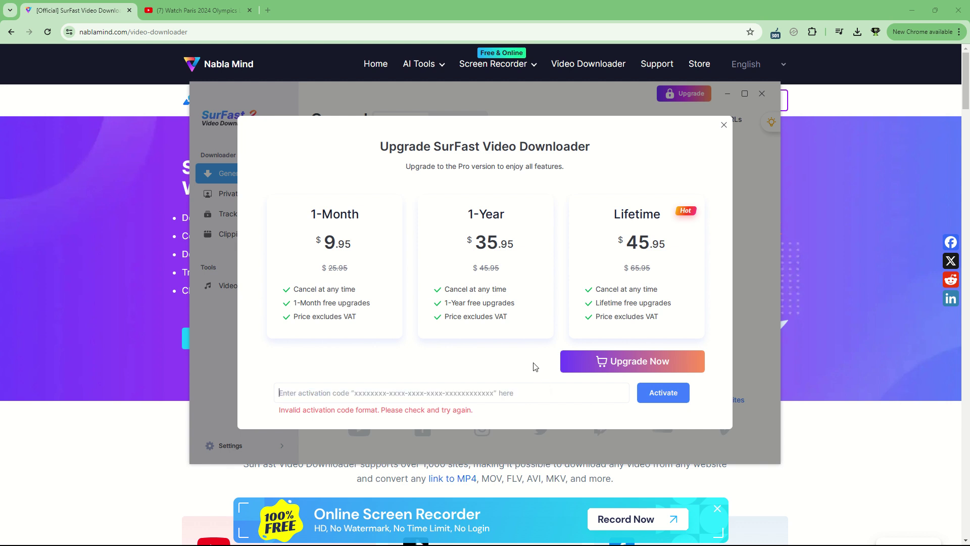
click(725, 125)
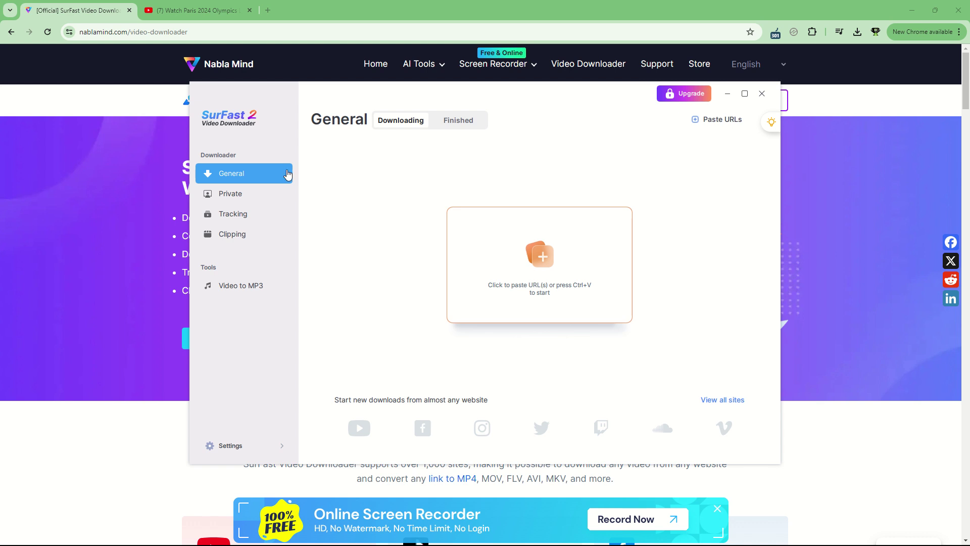
- Move the YouTube tab to its own window and select its URL without the timestamp
drag(185, 10, 297, 111)
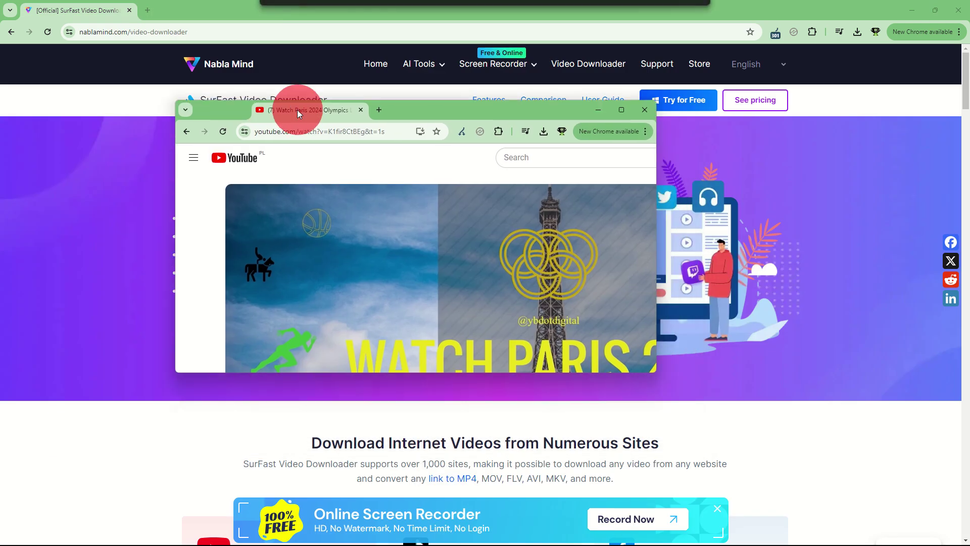
click(317, 131)
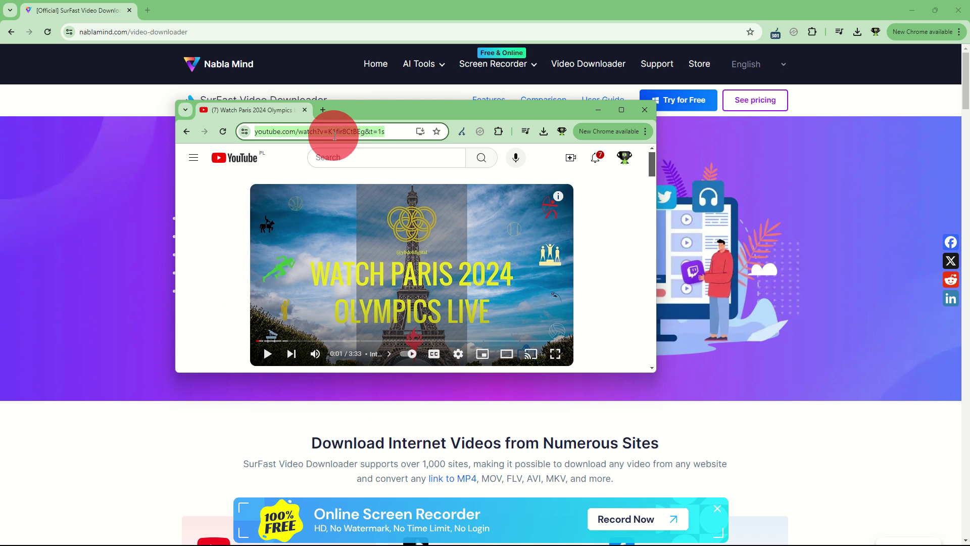
click(365, 131)
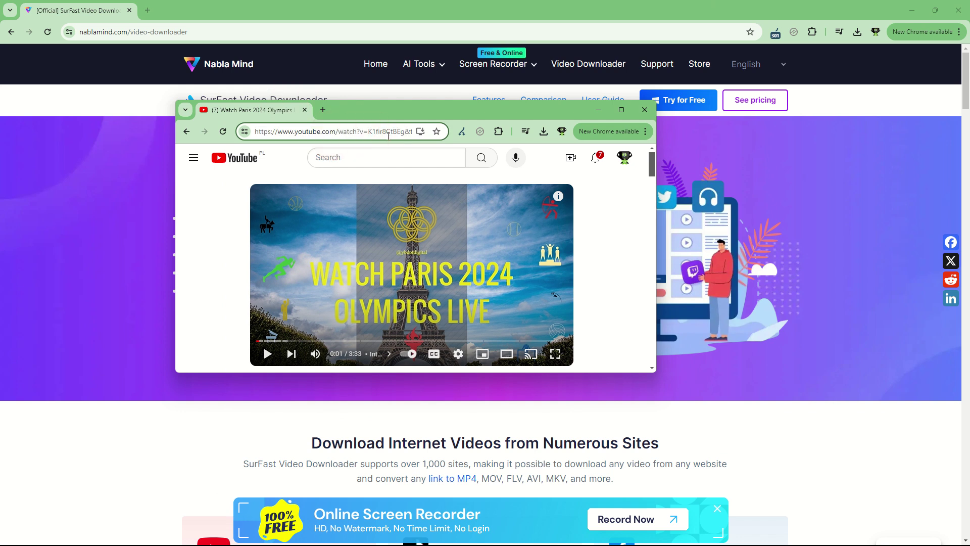
key(shift+Home)
key(ctrl+c)
- Paste the video link into SurFast and confirm it to load the format choices
key(alt+Tab)
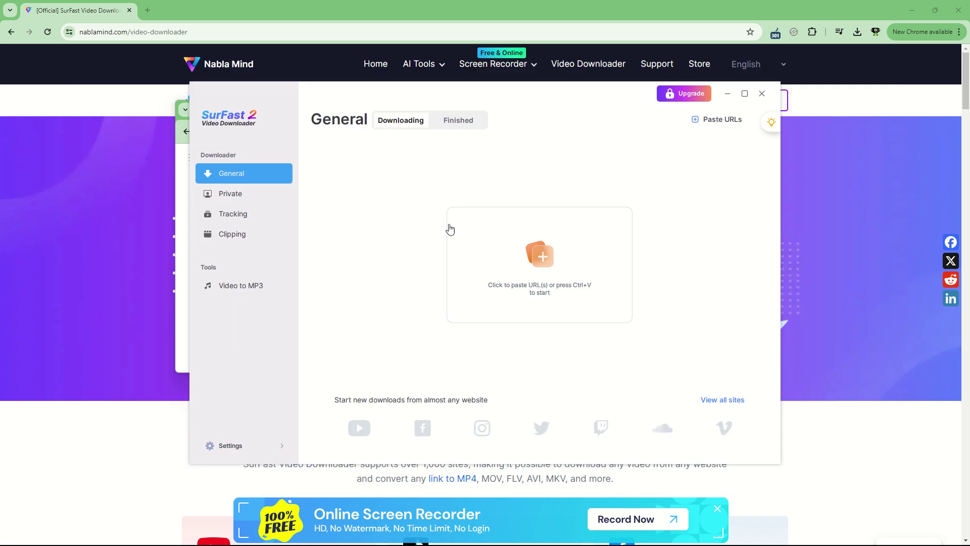
click(526, 257)
key(ctrl+v)
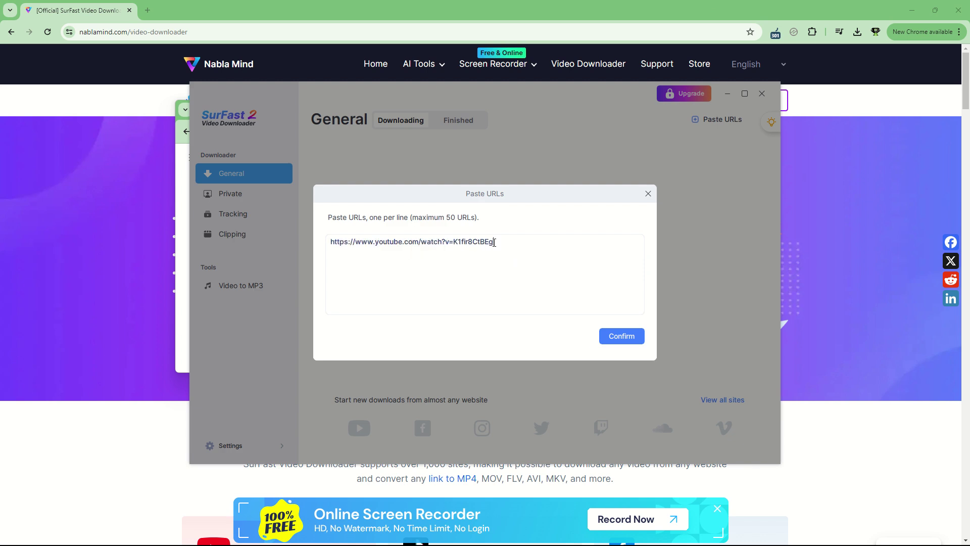
click(632, 340)
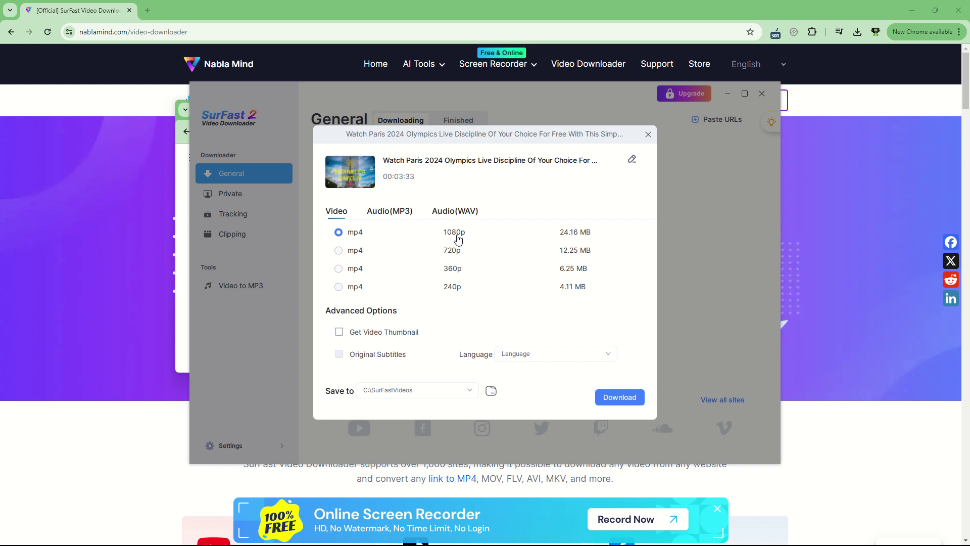
- Compare the MP3 and WAV options, then request the 1080p MP4 with thumbnail, triggering the Pro prompt
click(387, 213)
click(454, 213)
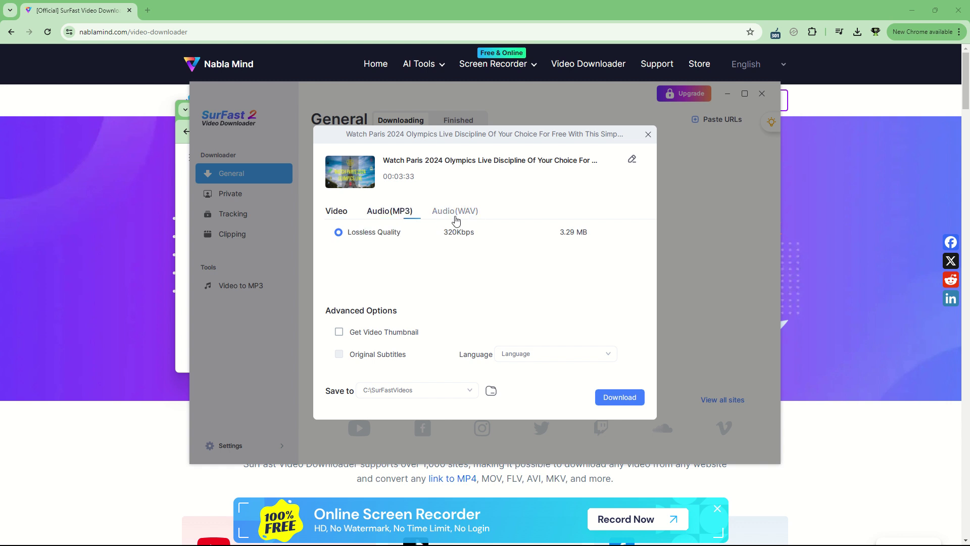
click(343, 214)
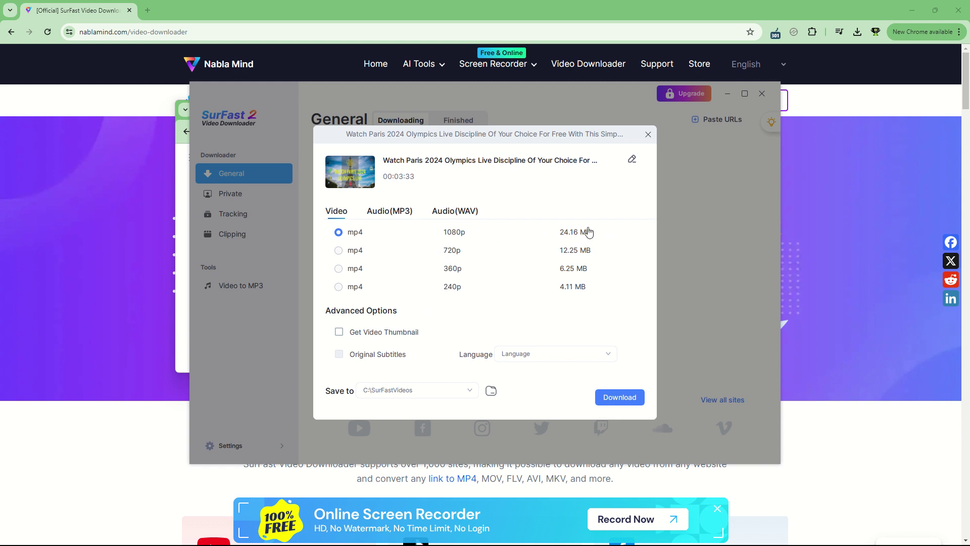
click(343, 333)
click(636, 398)
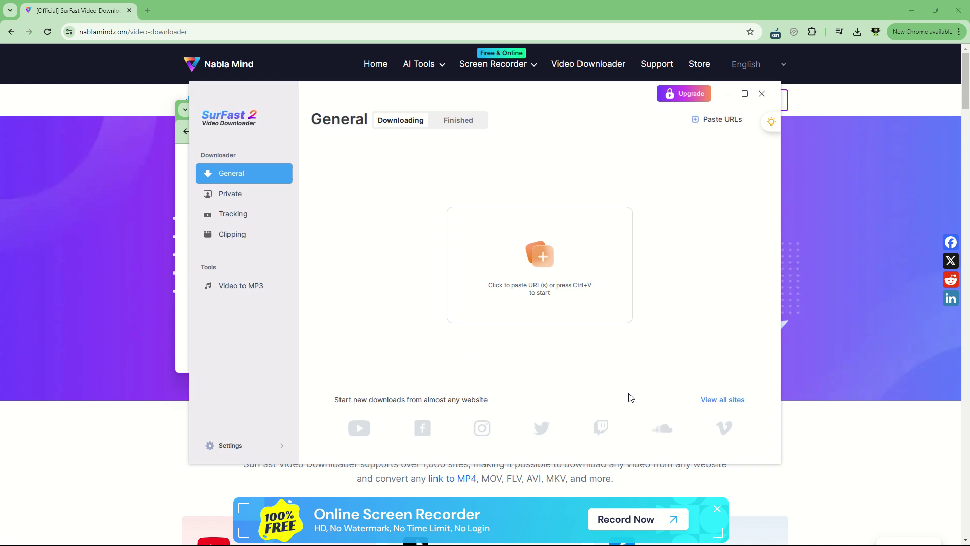
click(581, 287)
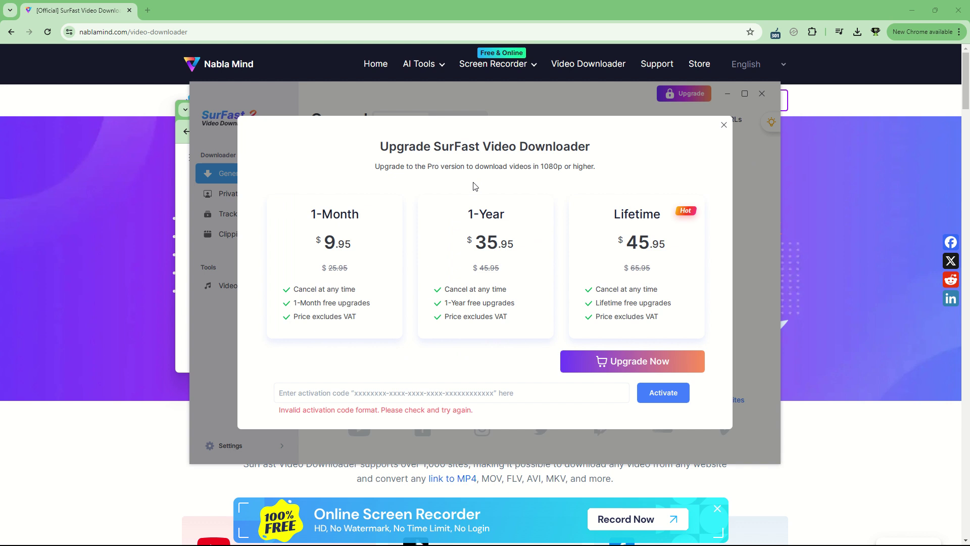
- Close the upgrade prompt, re-paste the link, and download the 720p MP4 with its thumbnail
click(723, 126)
click(538, 257)
key(ctrl+v)
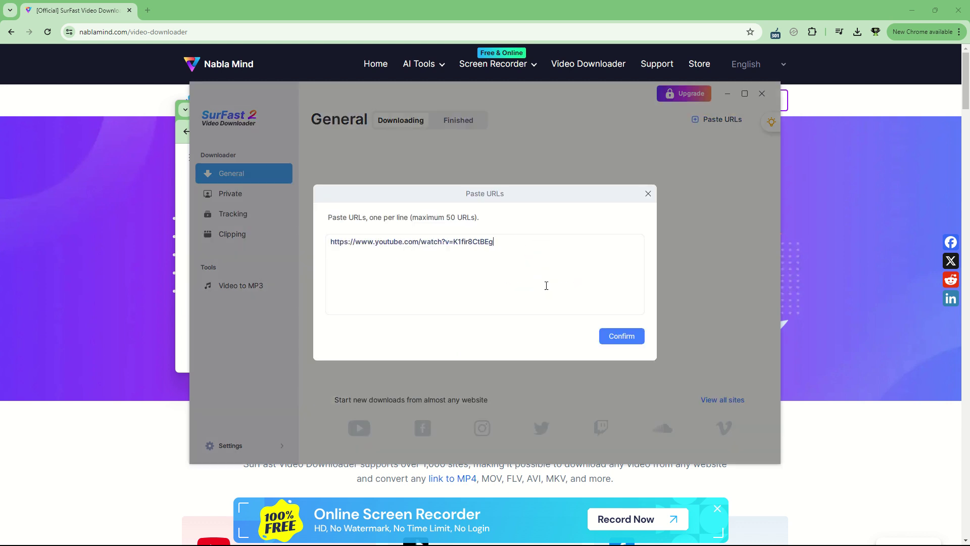
click(633, 335)
click(347, 256)
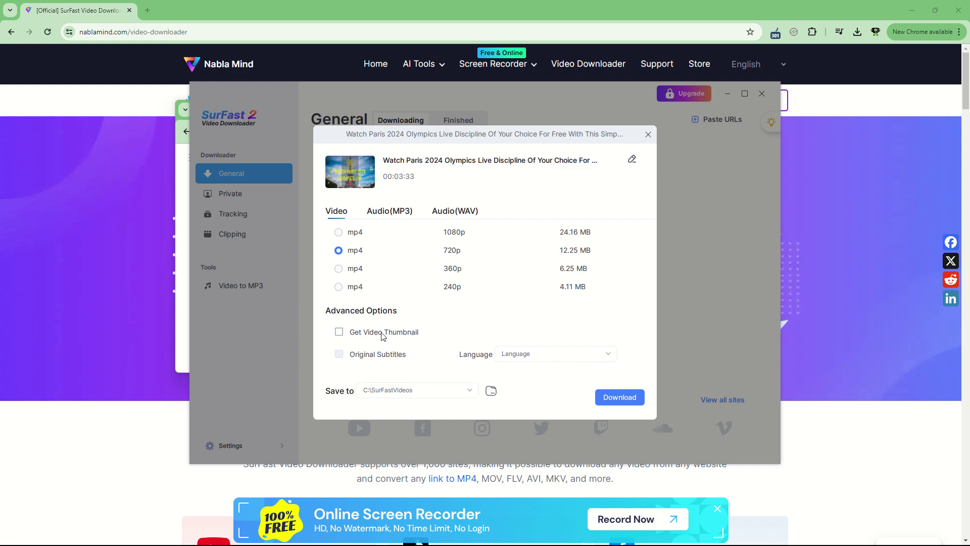
click(339, 332)
click(620, 398)
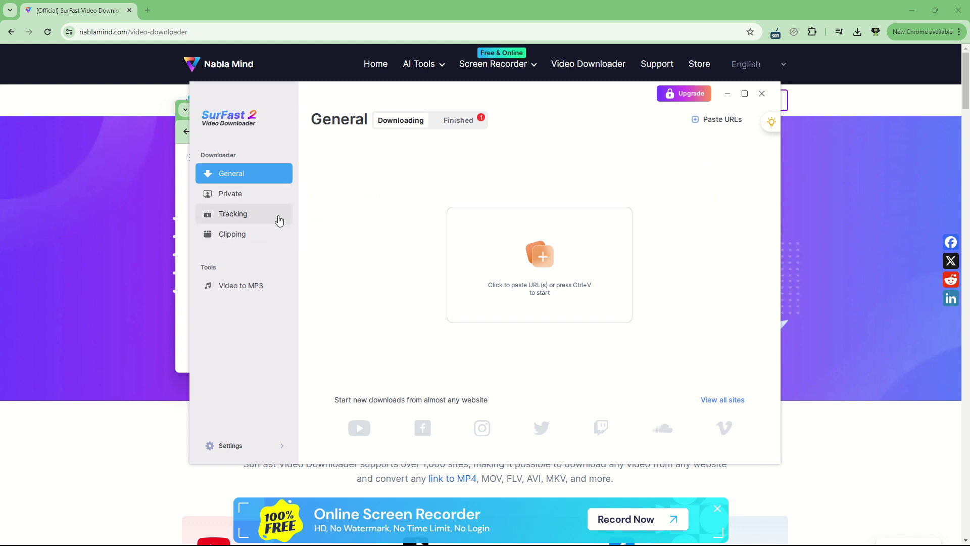
- Show the Finished downloads and open the video's C:\SurFastVideos folder in File Explorer
click(461, 122)
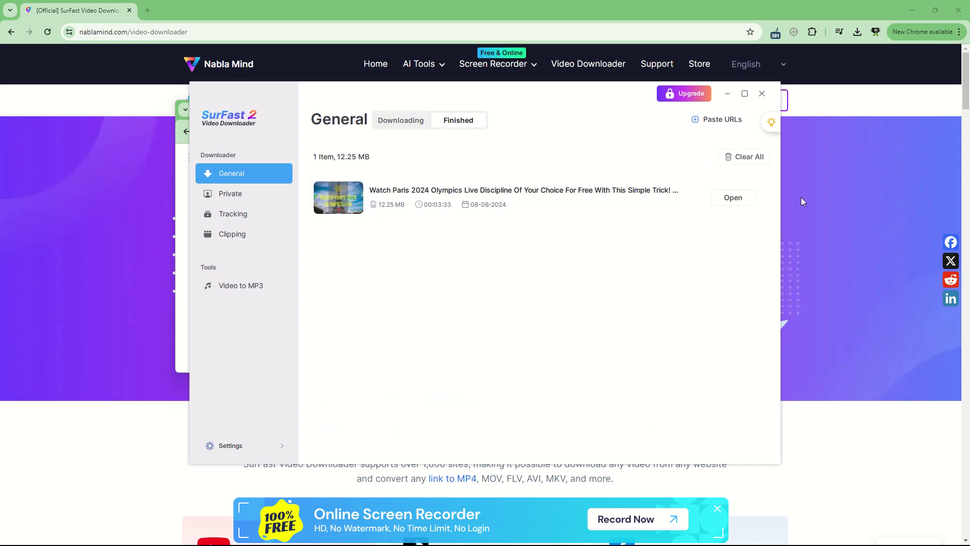
click(726, 200)
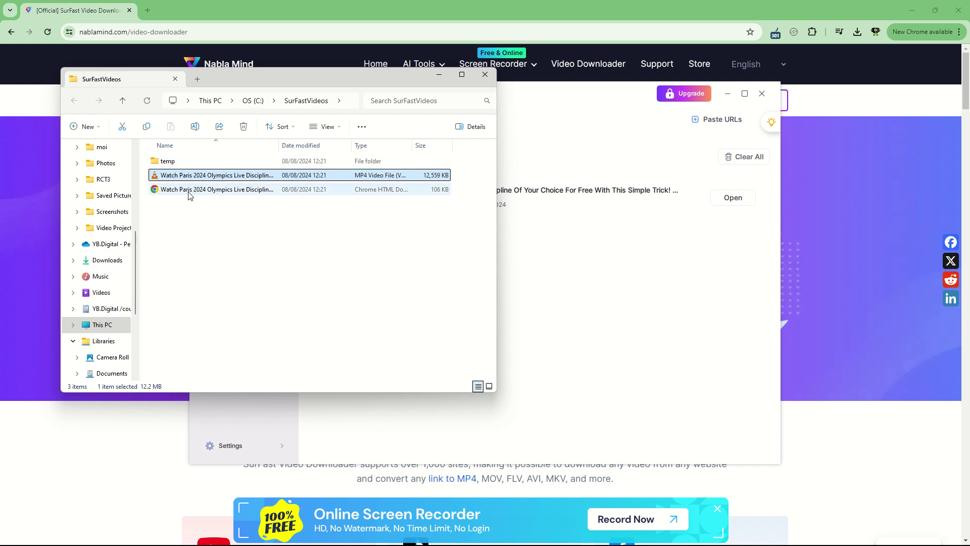
- Show the Paris 2024 .webp thumbnail in a new Chrome tab, then open the MP4 in VLC
drag(279, 145, 443, 145)
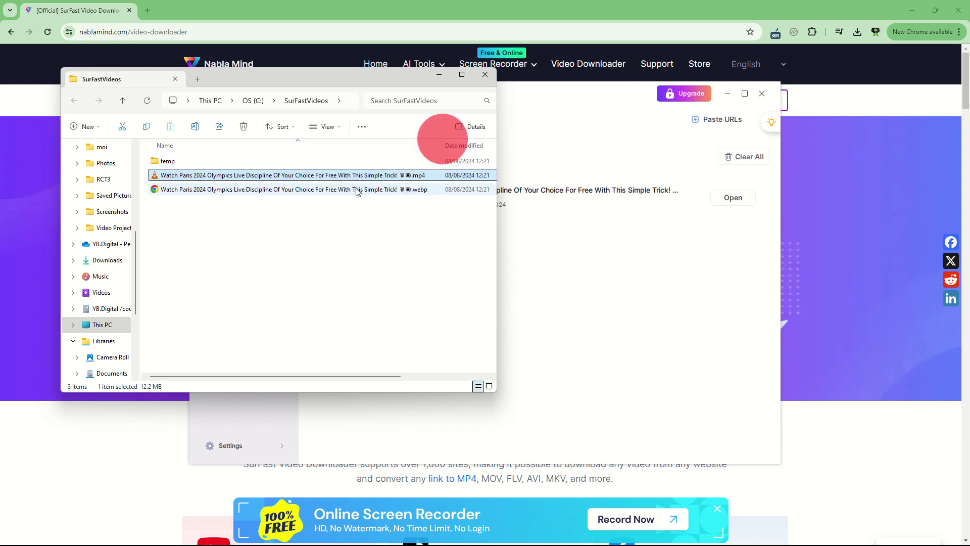
click(363, 189)
click(147, 10)
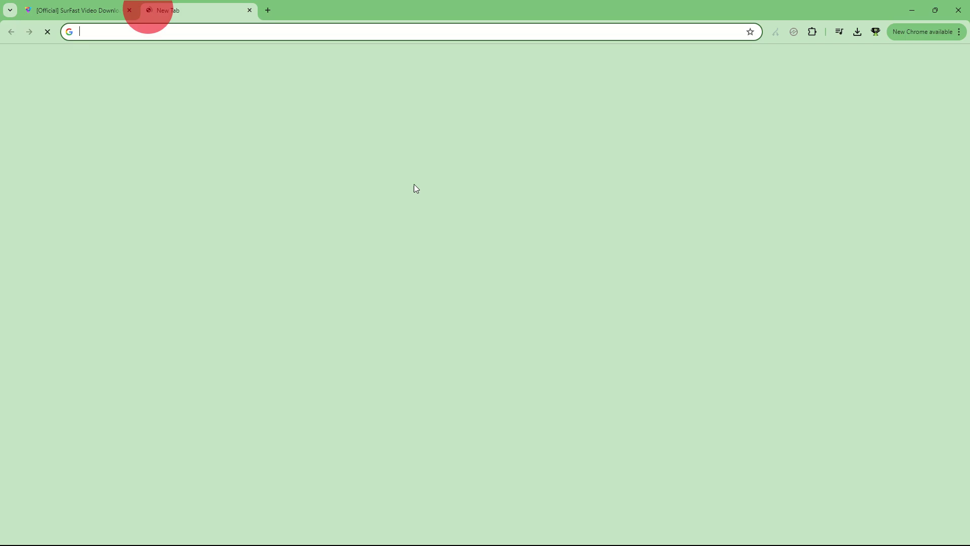
key(alt+Tab)
drag(262, 196, 669, 172)
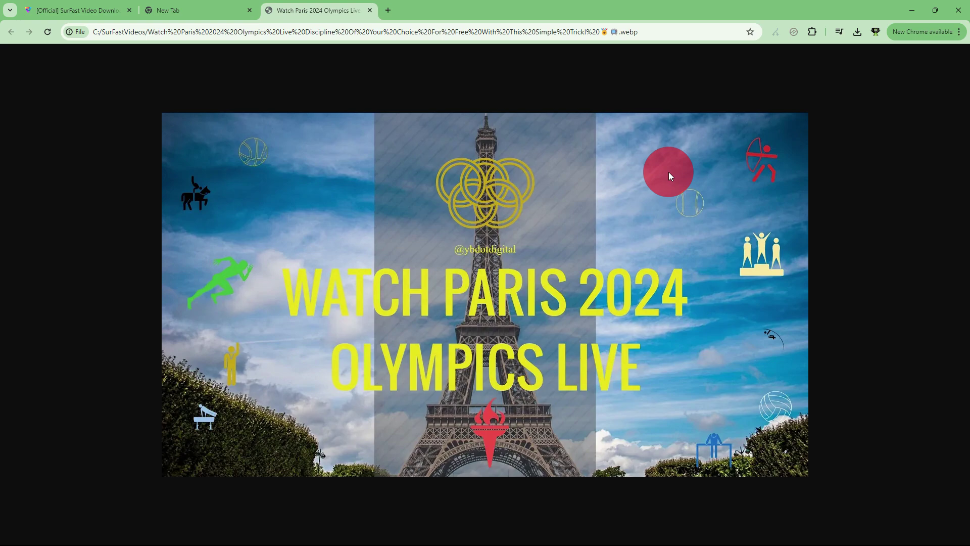
key(alt+Tab)
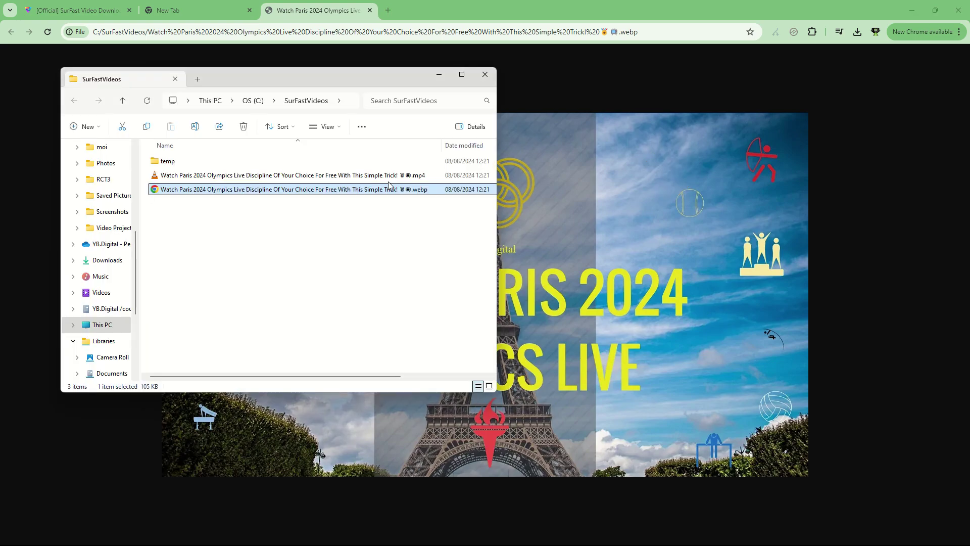
click(277, 177)
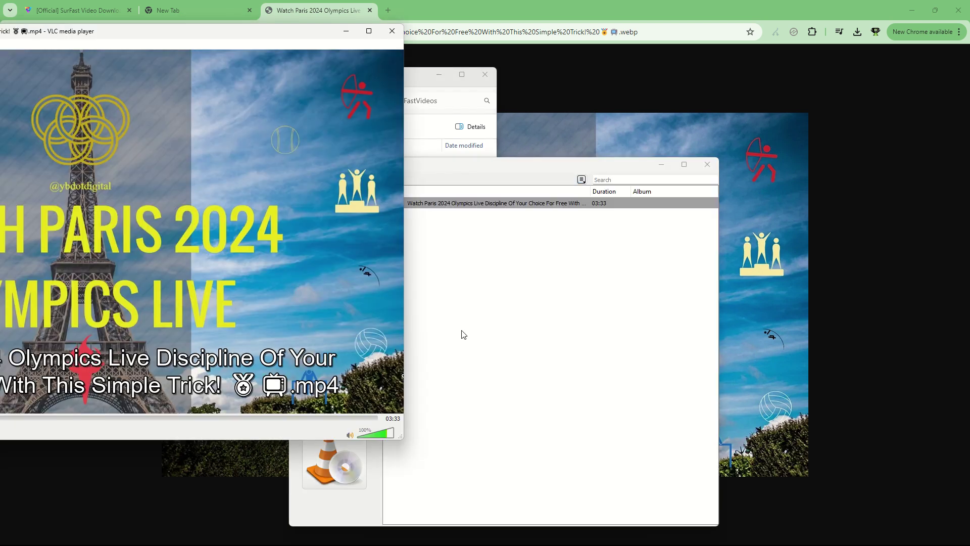
- Play the Paris 2024 video full screen in VLC, exit full screen, and bring Chrome forward
double_click(247, 256)
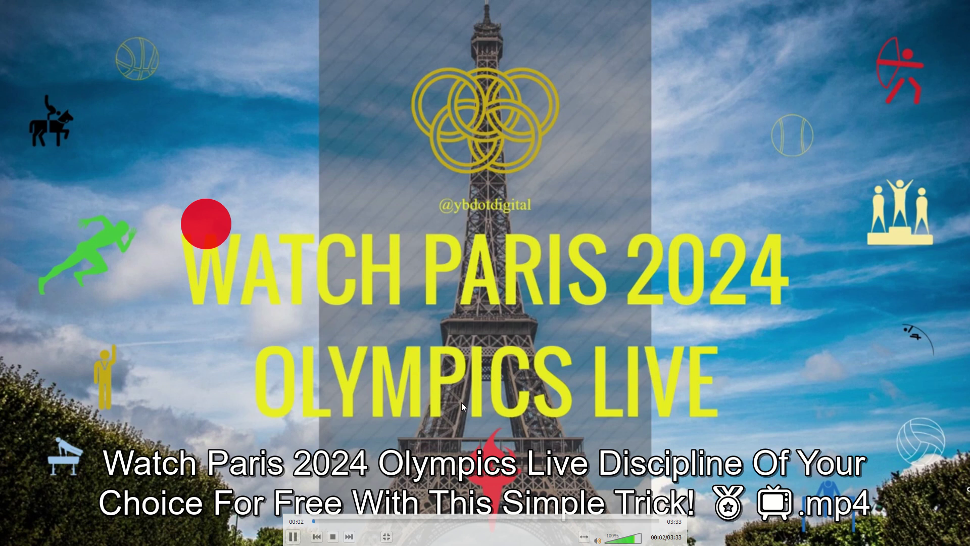
double_click(611, 117)
click(388, 26)
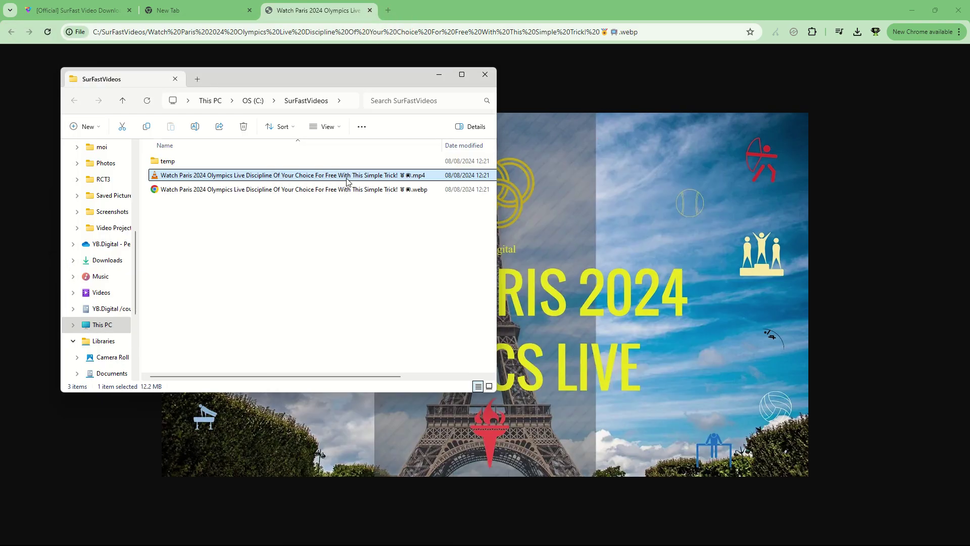